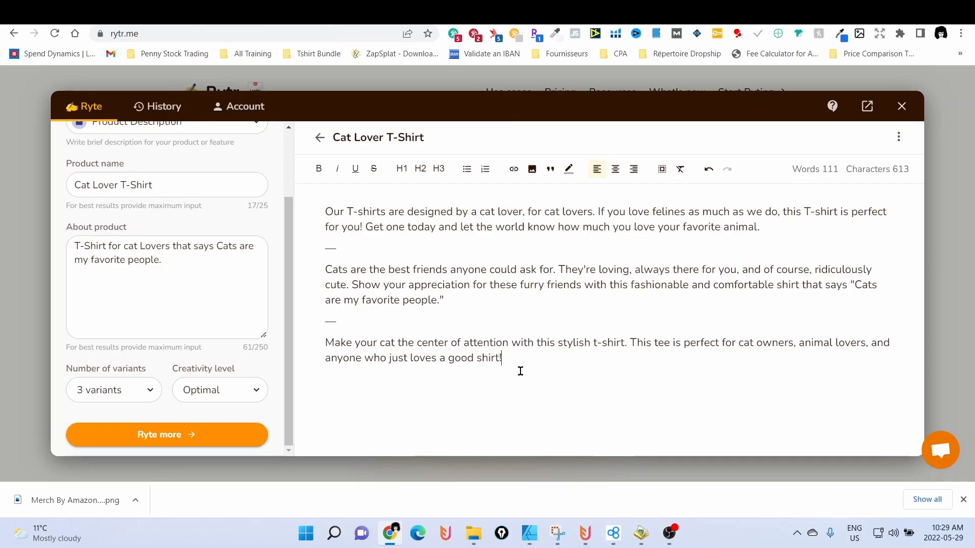
drag(517, 359, 330, 211)
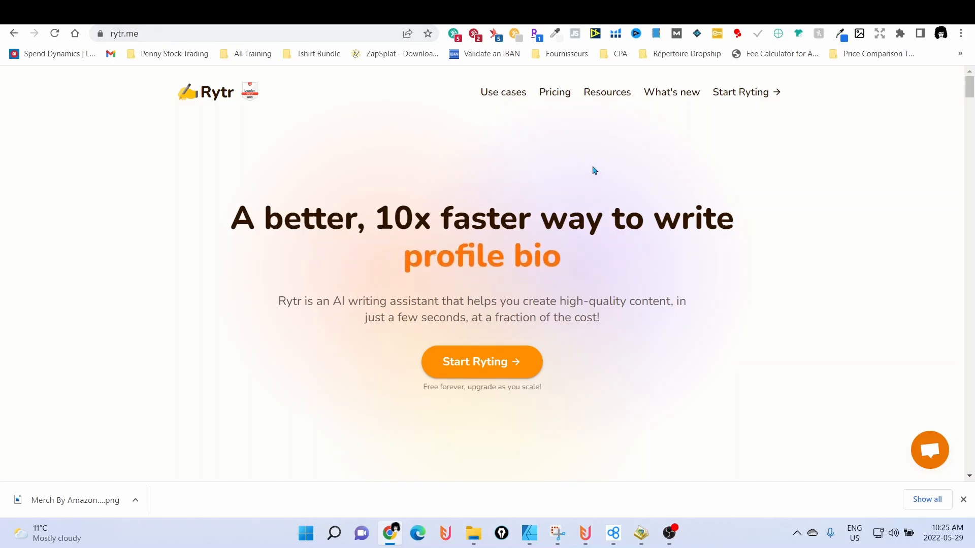
- Open the pricing section and examine the Free plan's character limit, use cases, languages, tones and plagiarism checker
click(557, 93)
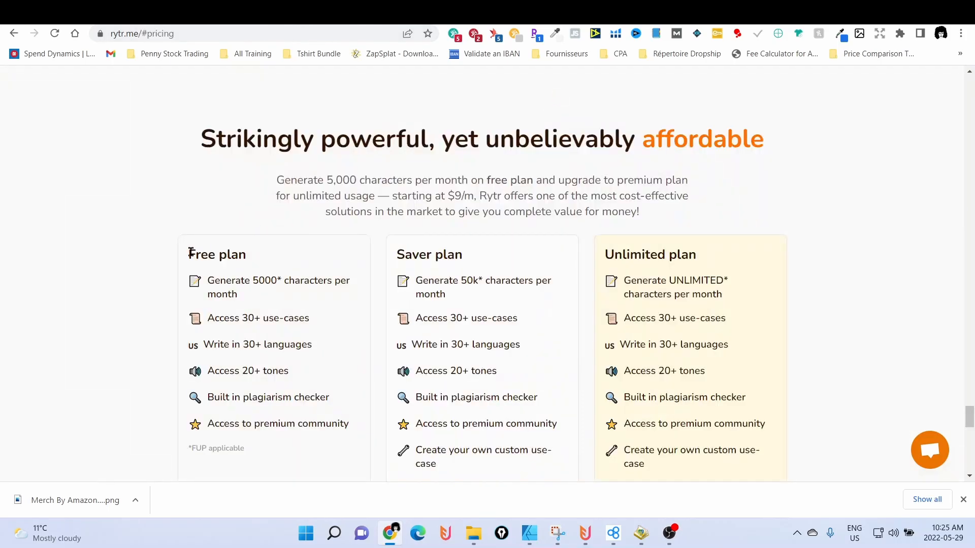
drag(190, 251, 257, 268)
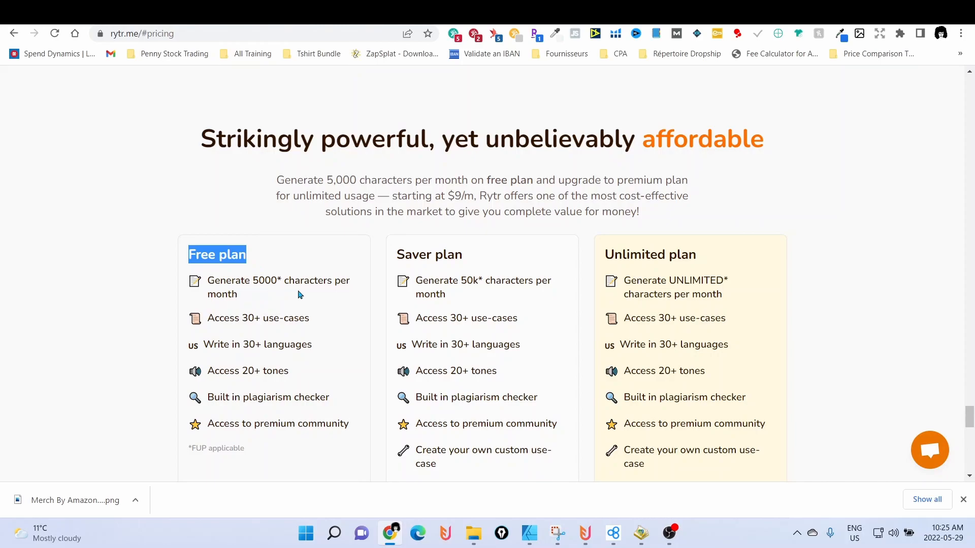
scroll(256, 312, down, 1)
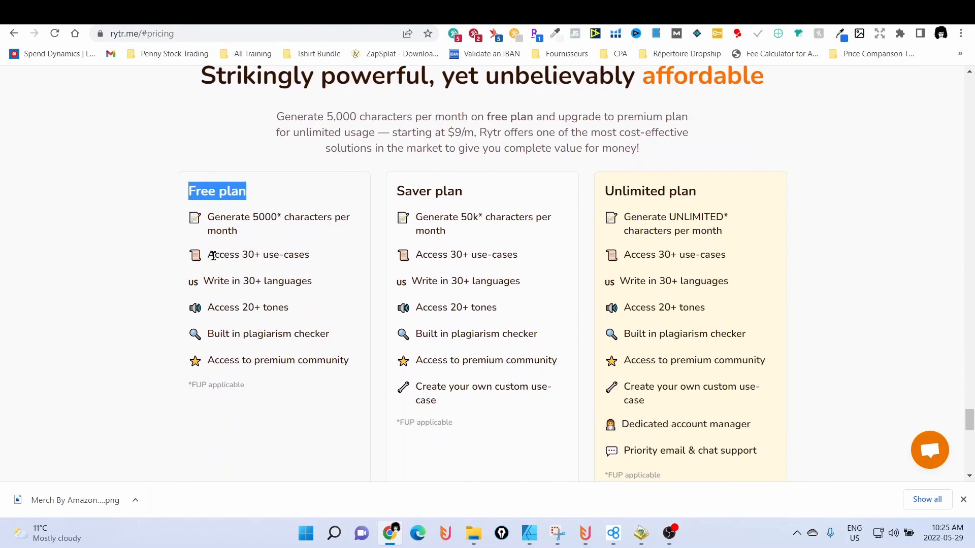
drag(212, 255, 274, 255)
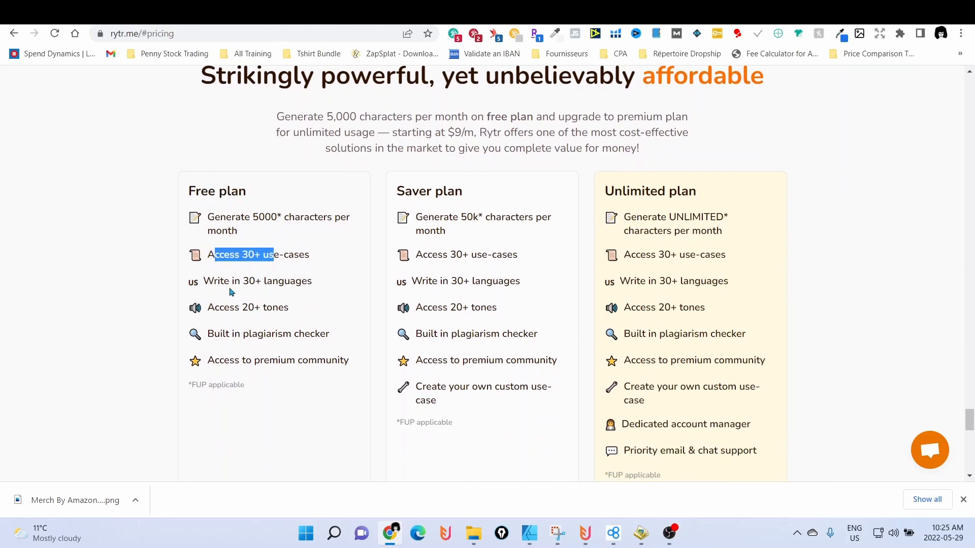
drag(208, 280, 300, 282)
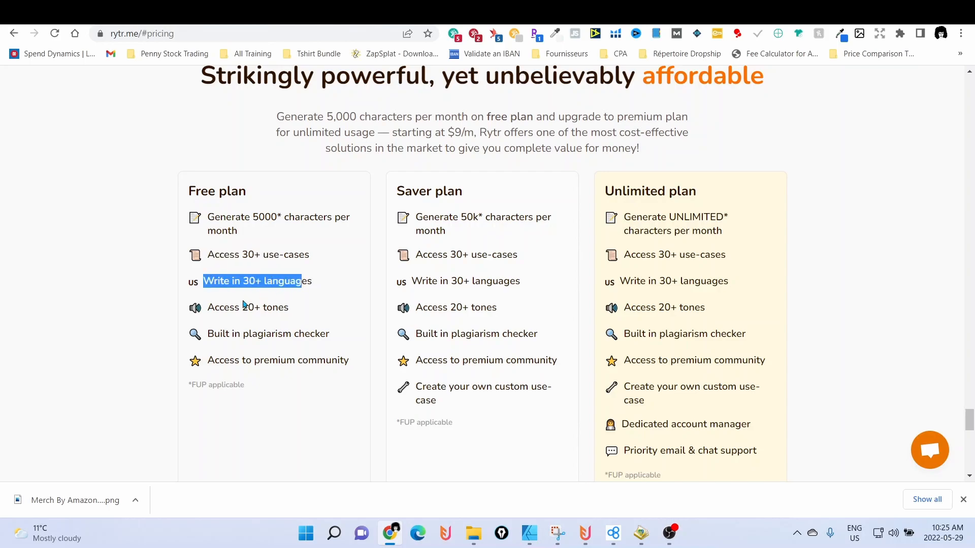
drag(212, 309, 298, 316)
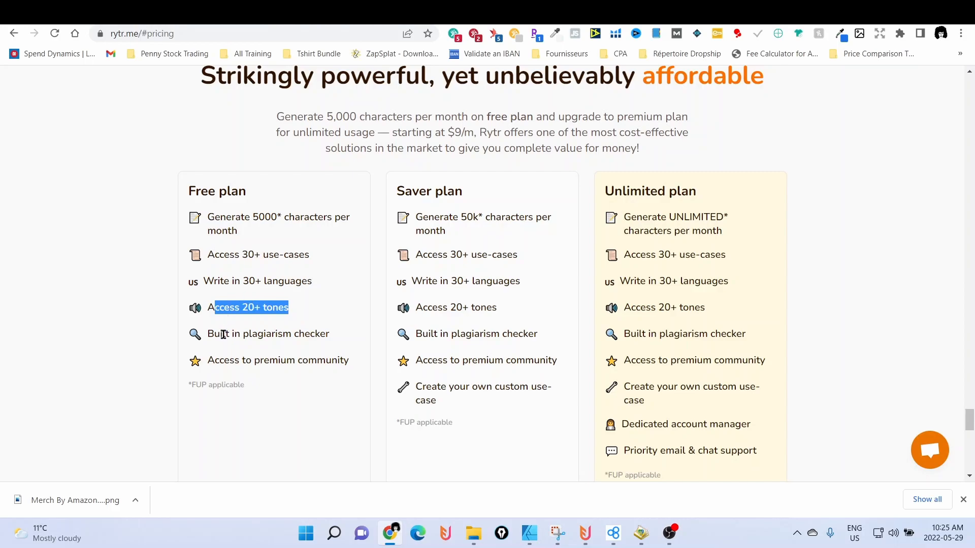
drag(210, 334, 321, 335)
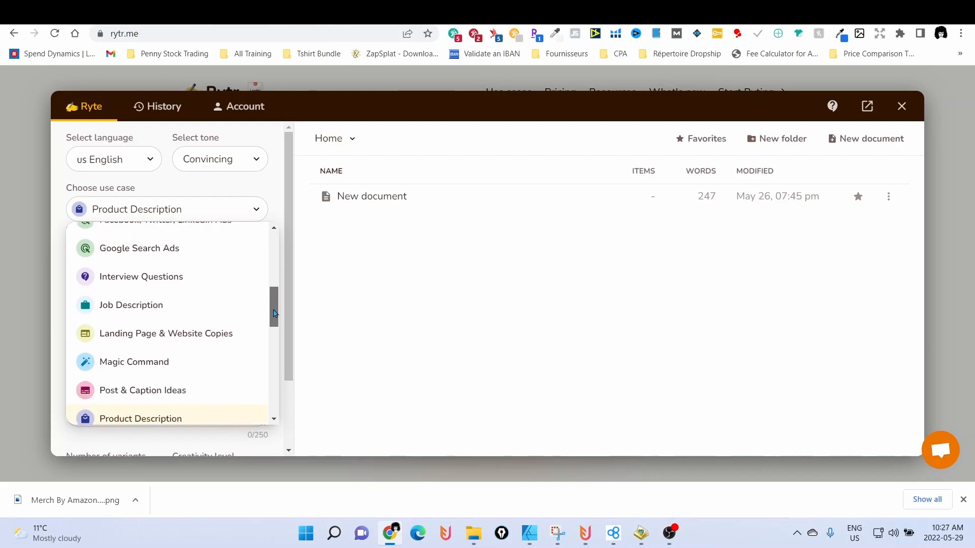
- Look through the available use cases and choose Product Description
drag(276, 300, 277, 325)
scroll(152, 314, up, 8)
scroll(180, 324, down, 1)
scroll(183, 317, down, 5)
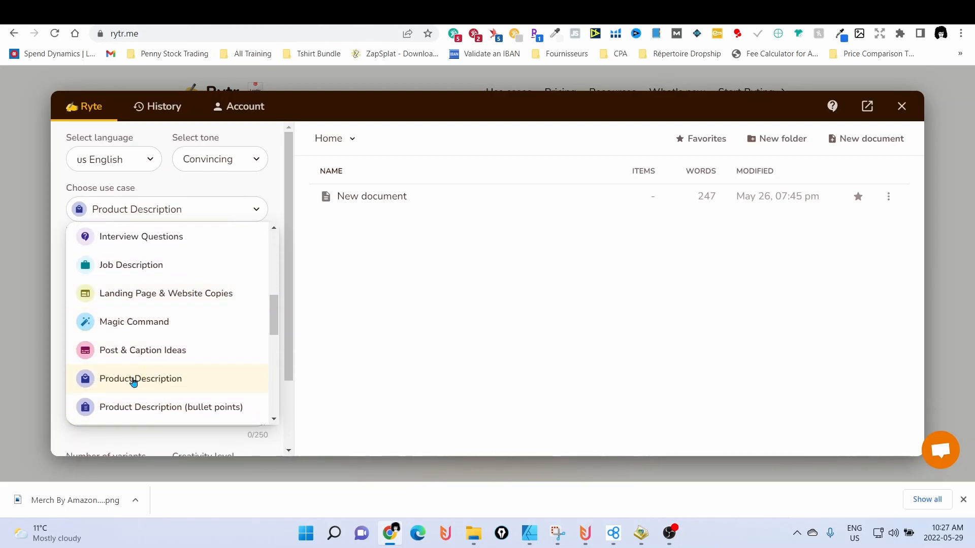
click(133, 382)
- Enter "Cat Lover T-Shirt" as the product name and "T-Shirt for cat Lovers that says Cats are my favorite people." as the product details
click(109, 270)
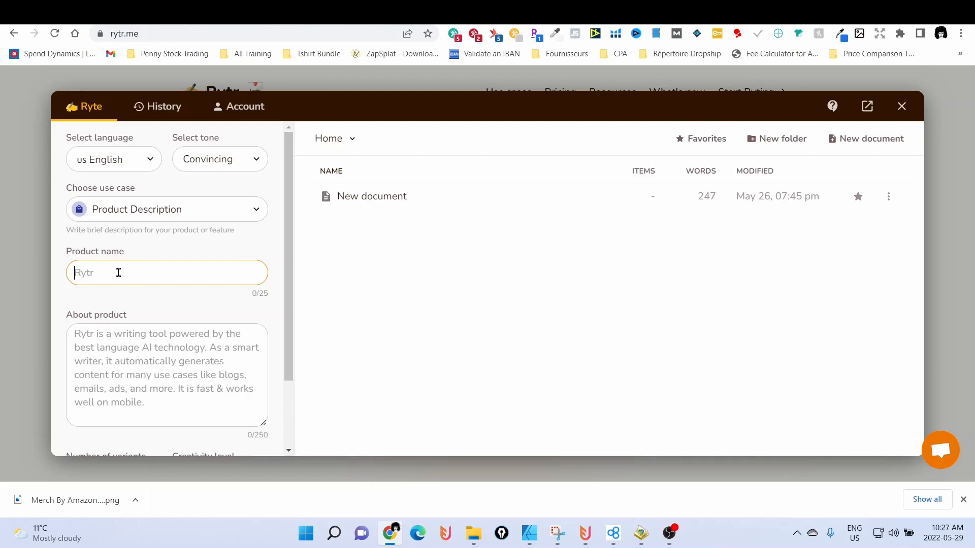
text(Cat Lover T-Shirt)
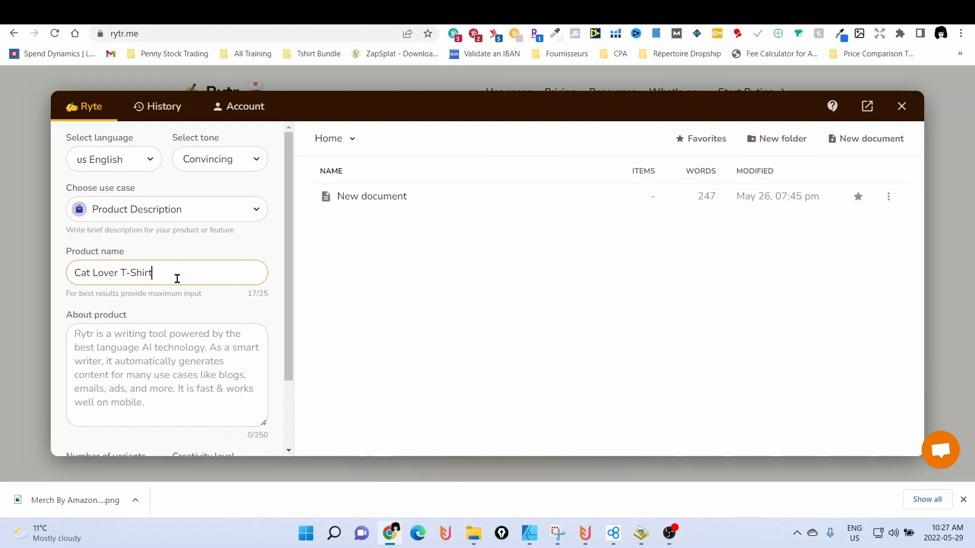
click(114, 344)
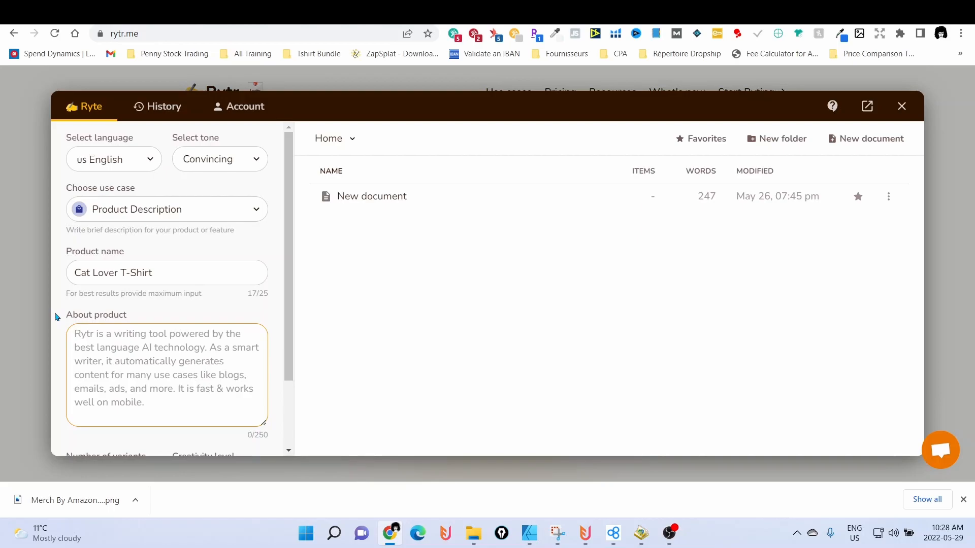
text(T-Shirt for cat Lovers that says)
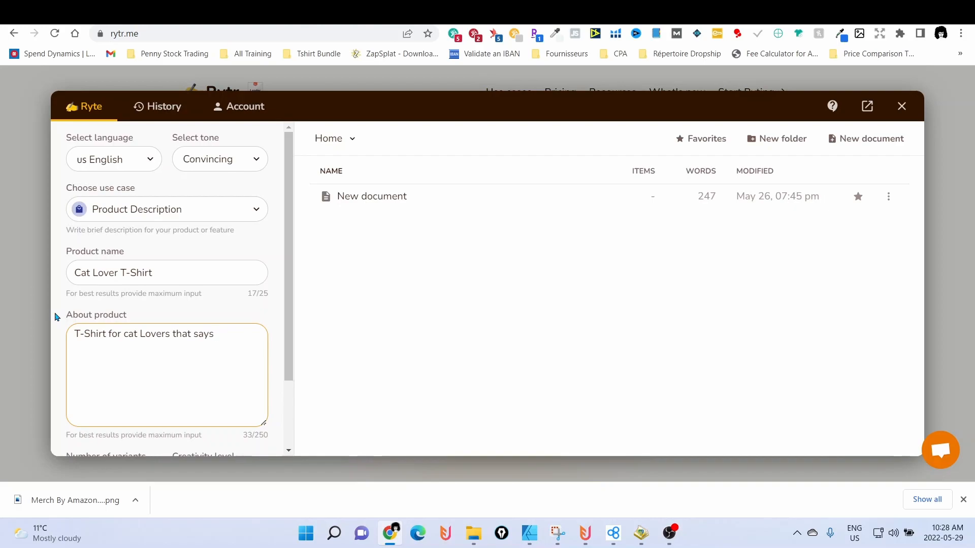
text( Cats are my favorite people.)
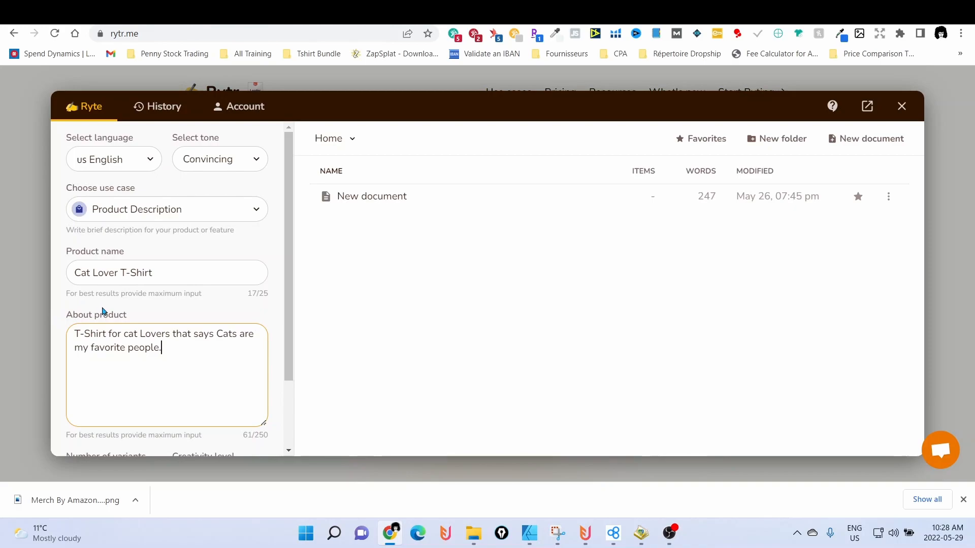
- Set the number of variants to 3 and keep the creativity level at Optimal
scroll(102, 305, down, 2)
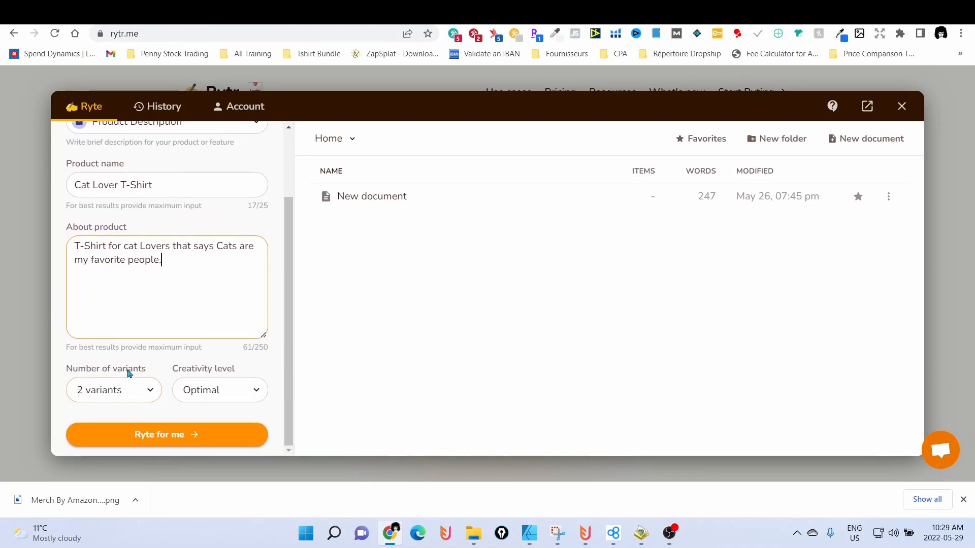
click(149, 391)
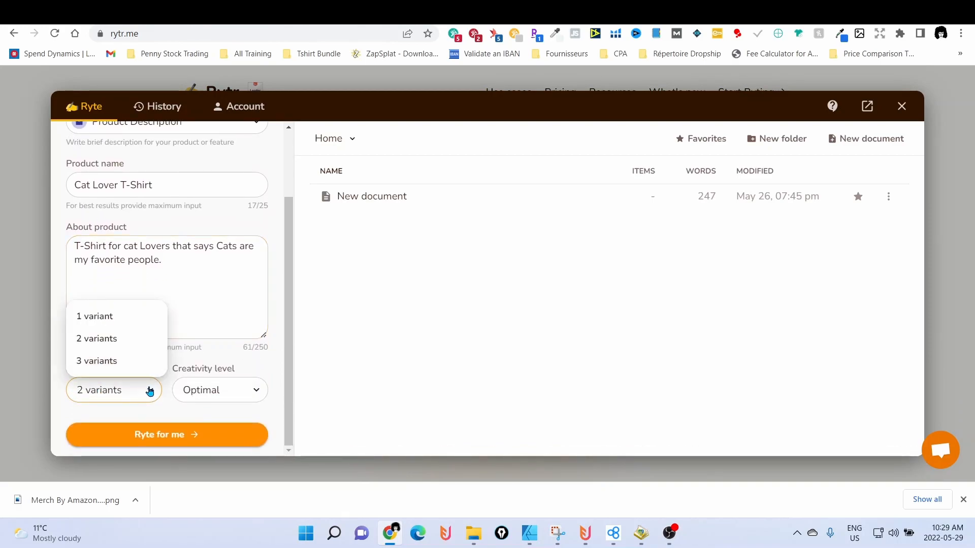
click(128, 361)
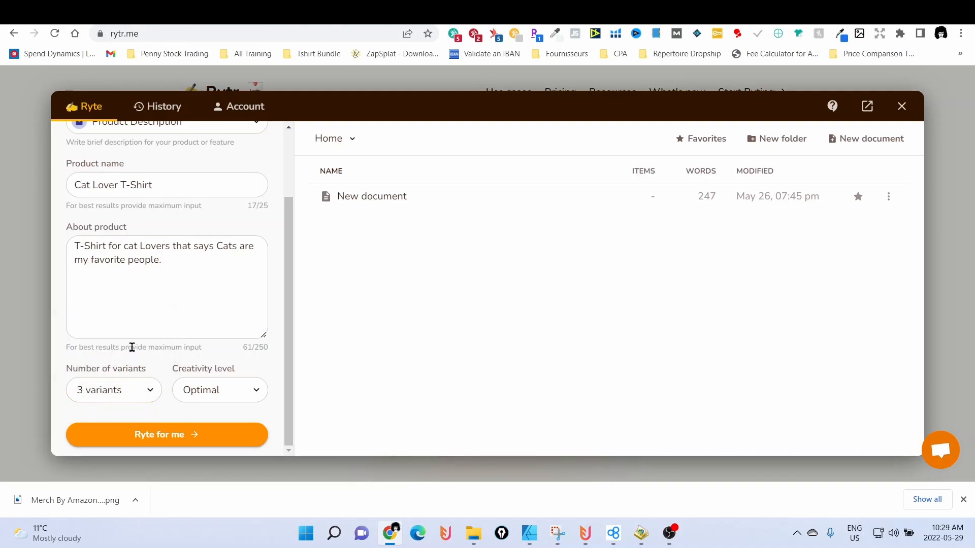
click(258, 392)
click(258, 392)
click(187, 316)
- Check the entered product name and product details, and generate the product description variants
scroll(210, 321, up, 1)
mouse_move(290, 312)
mouse_down()
mouse_move(292, 298)
mouse_move(293, 312)
mouse_up()
drag(172, 248, 101, 249)
drag(178, 326, 81, 307)
click(178, 323)
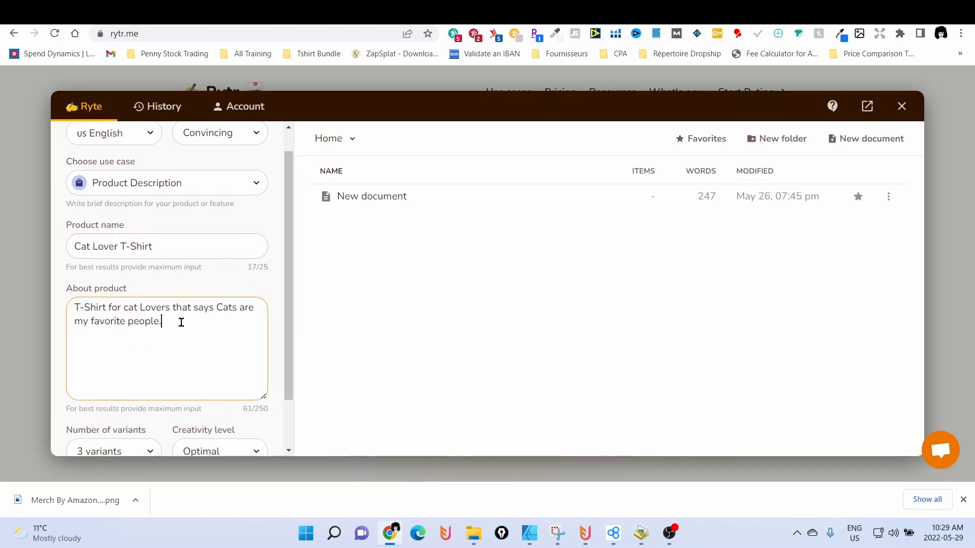
drag(180, 321, 69, 311)
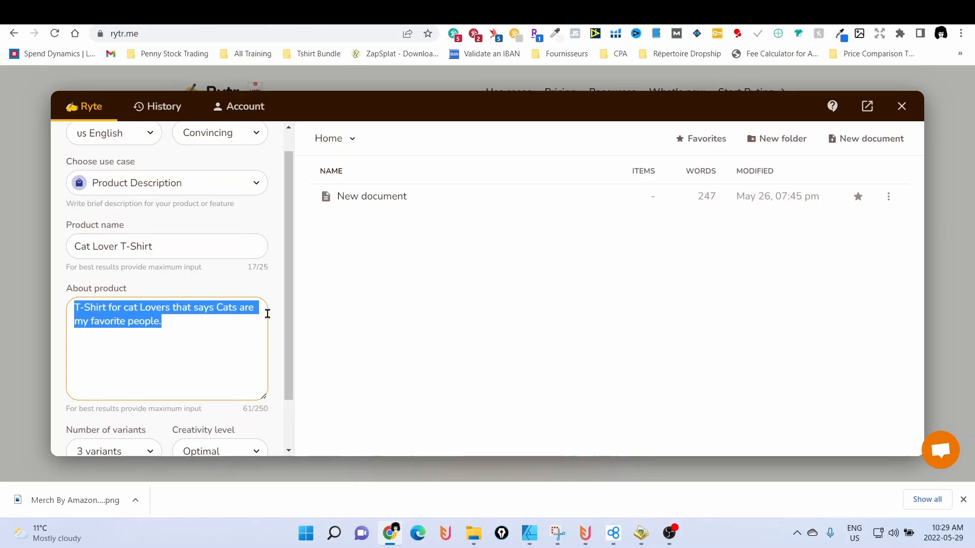
scroll(264, 341, down, 3)
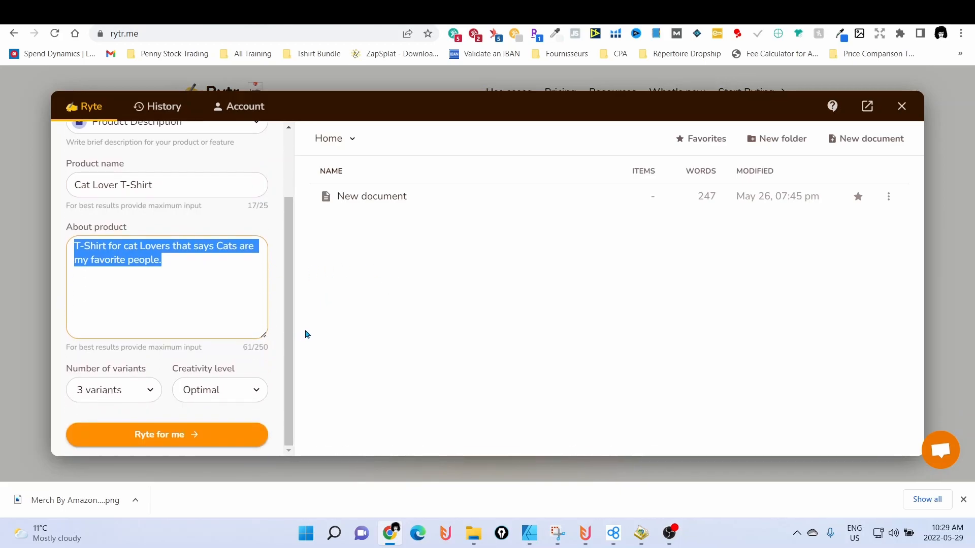
click(156, 437)
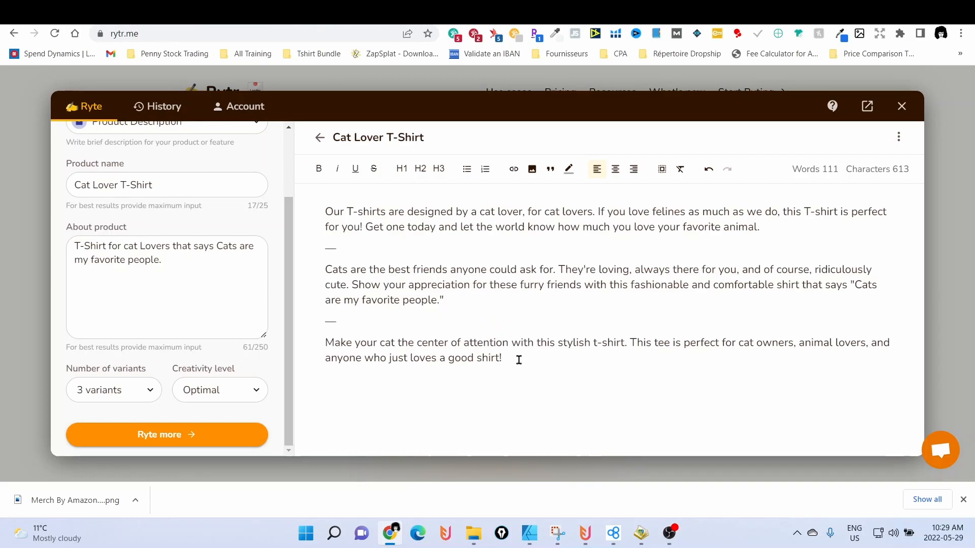
- Read through the generated T-shirt descriptions and examine their cat-related wording, such as "cat lovers", "love felines" and "ridiculously cute"
drag(516, 360, 330, 211)
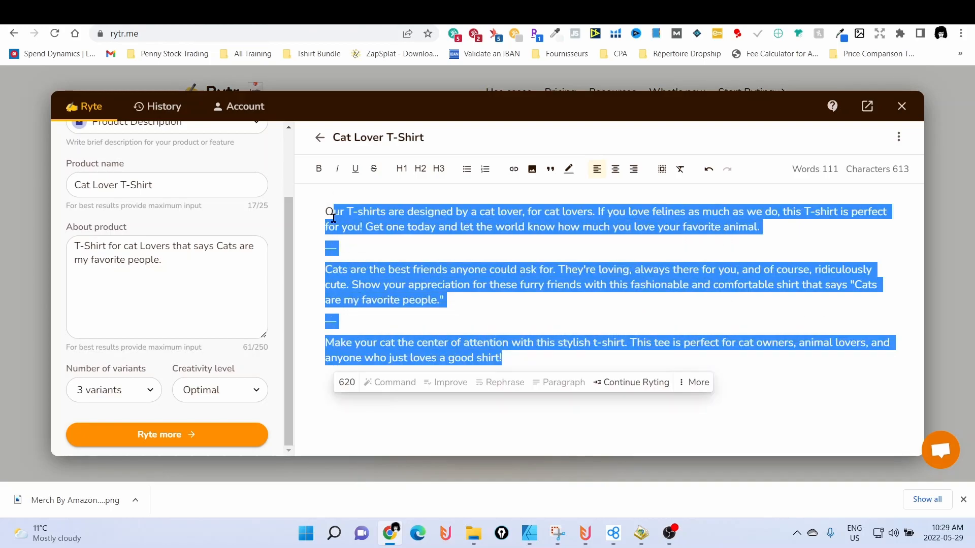
click(483, 325)
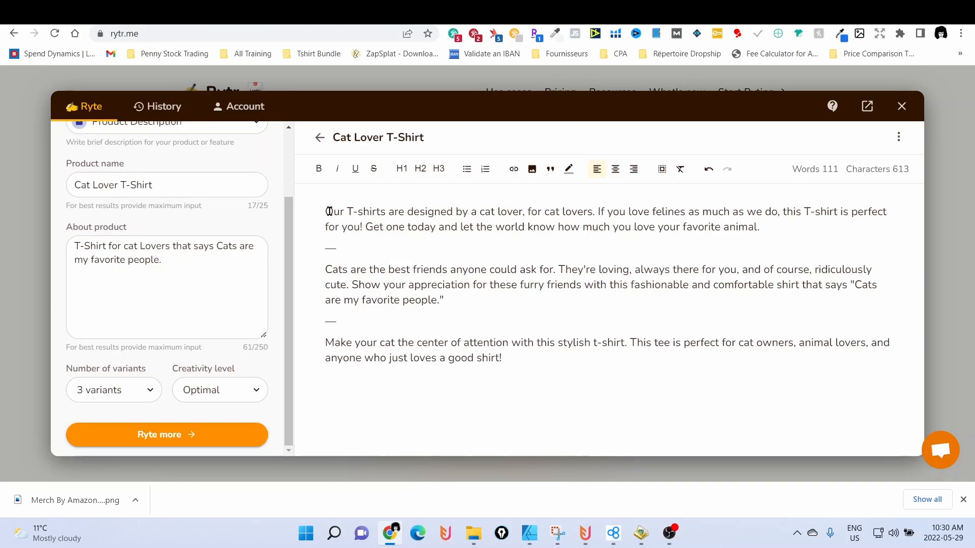
drag(328, 212, 517, 339)
click(520, 368)
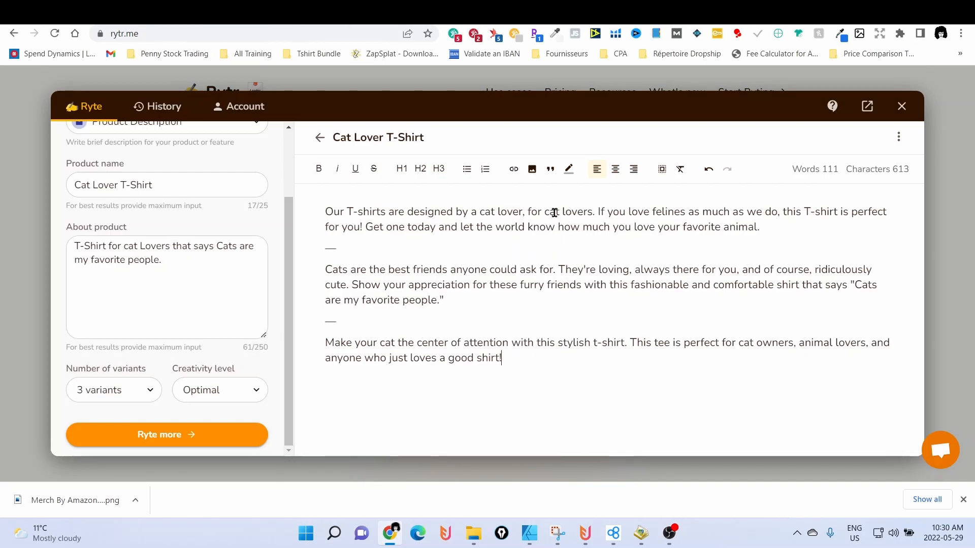
drag(543, 211, 597, 212)
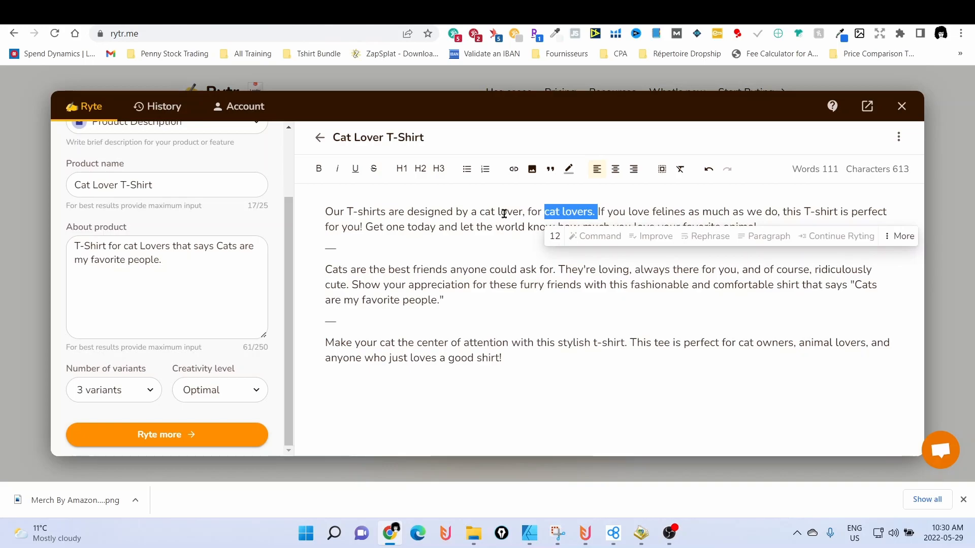
click(584, 220)
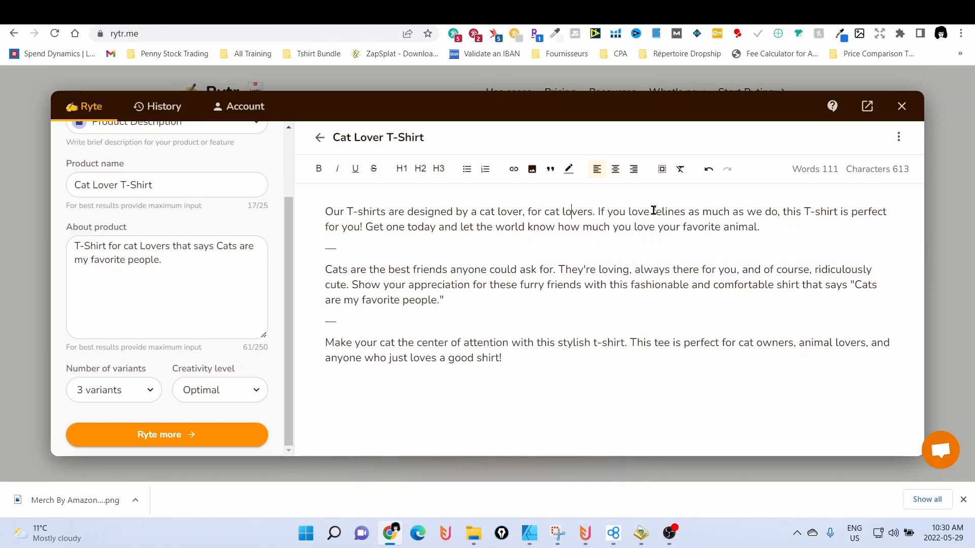
drag(628, 211, 685, 212)
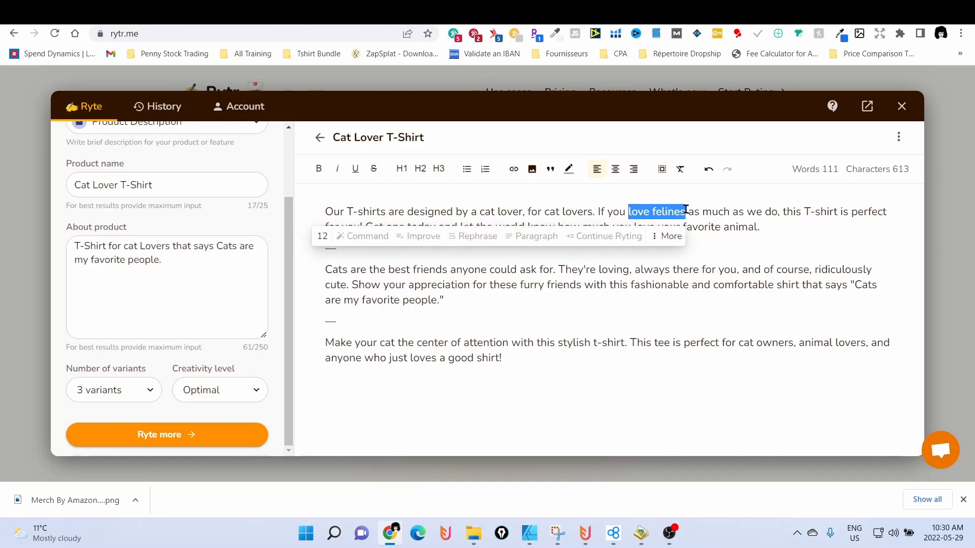
click(694, 271)
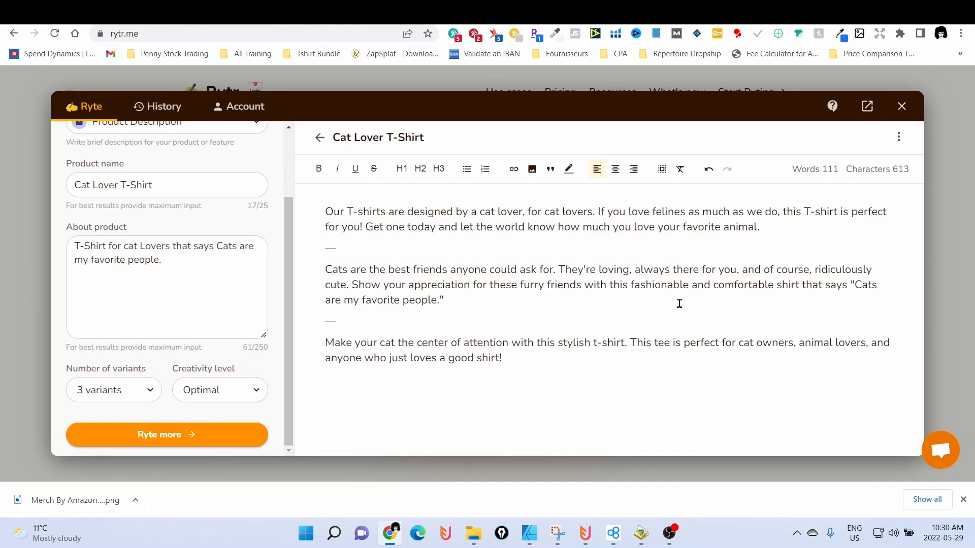
drag(821, 270, 341, 285)
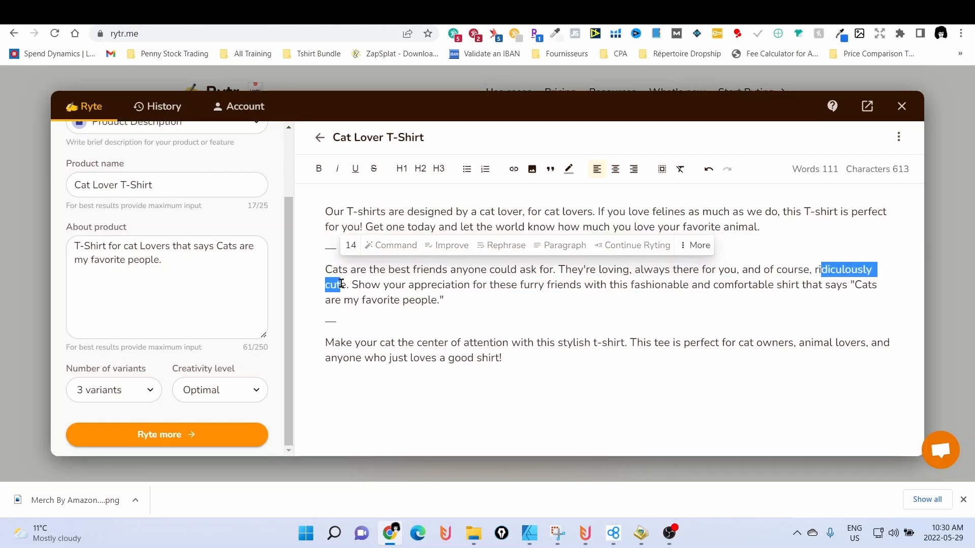
click(387, 300)
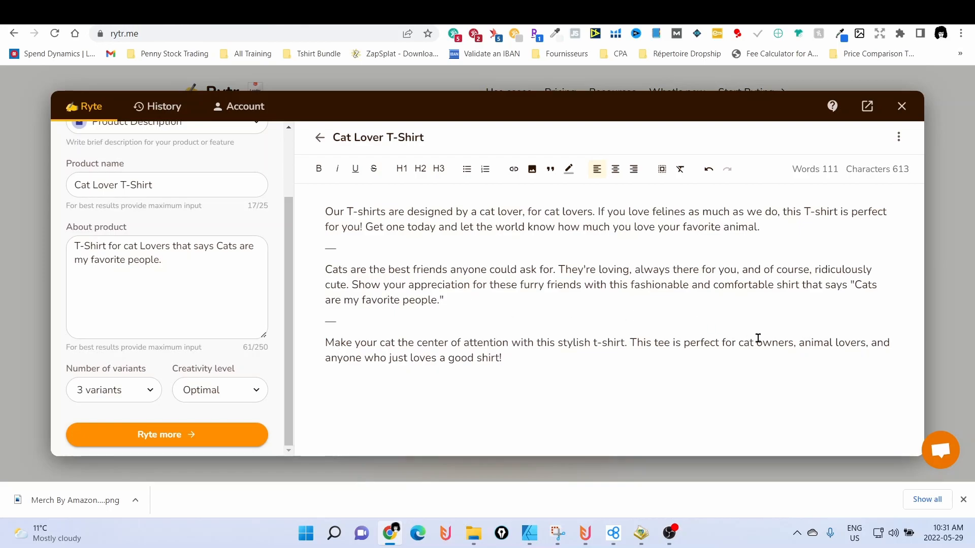
triple_click(563, 284)
click(539, 303)
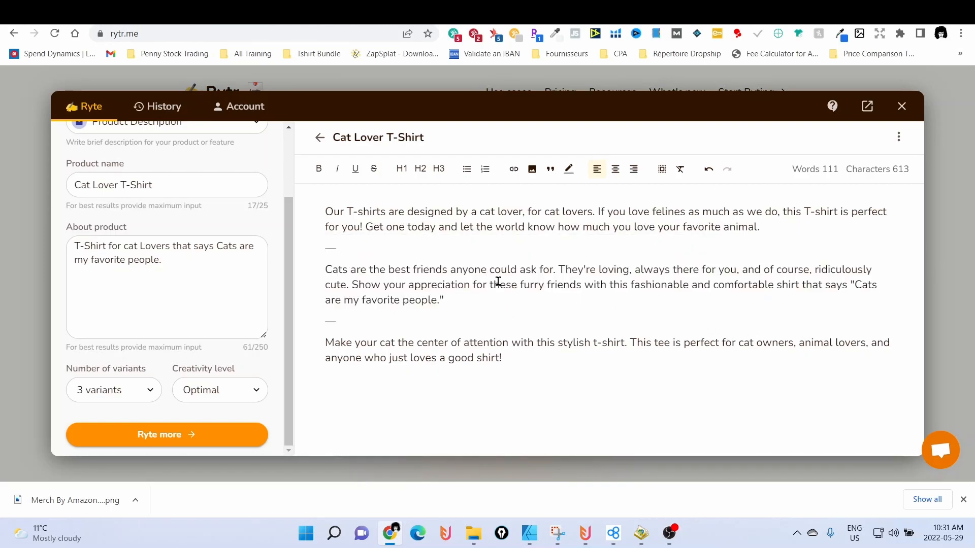